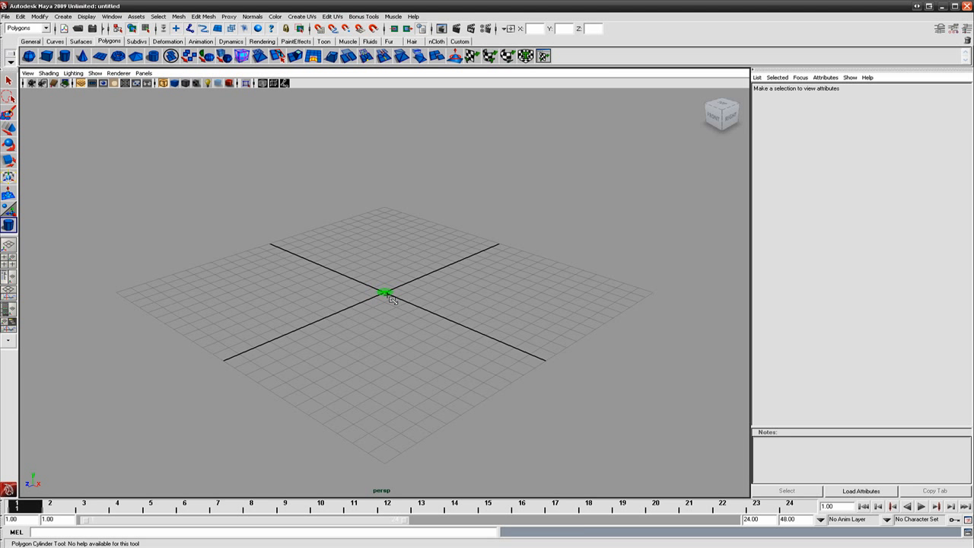
Step: Draw a thin upright polygon cylinder about 11 units high at the grid's centre and display it shaded
{"action": "left_click_drag", "start_coordinate": [391, 266], "coordinate": [401, 136]}
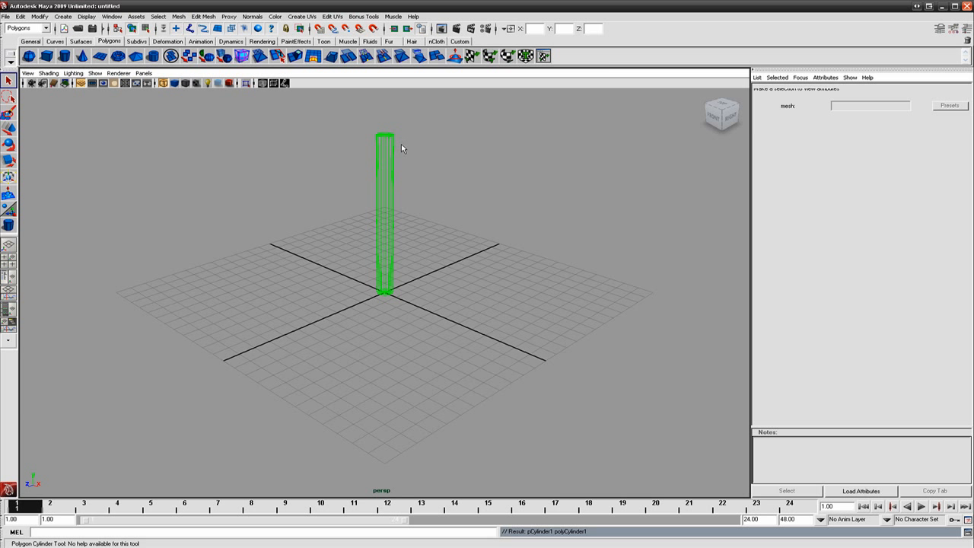
{"action": "key", "text": "5"}
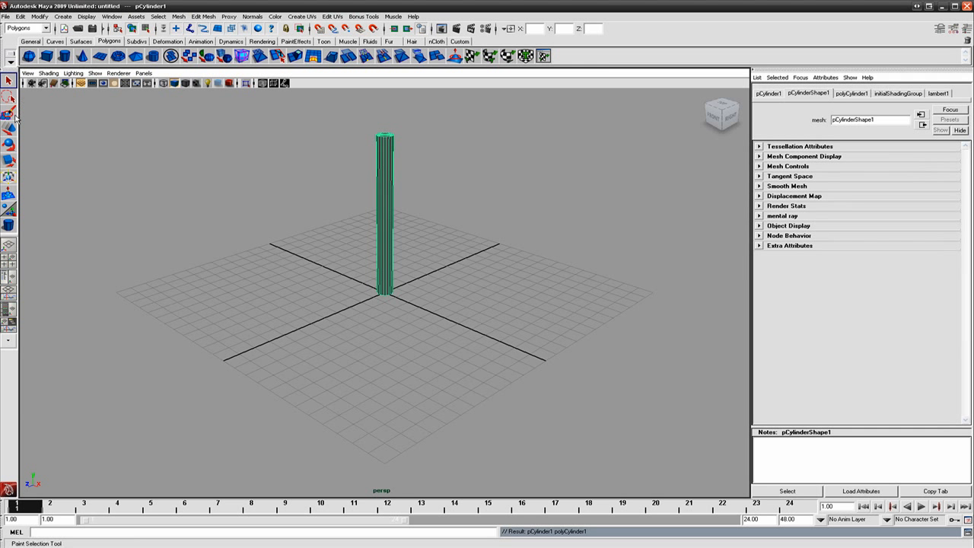
Step: Lay the cylinder flat with Rotate Z at 90 and lower it along Y onto the grid's centre
{"action": "left_click", "coordinate": [8, 144]}
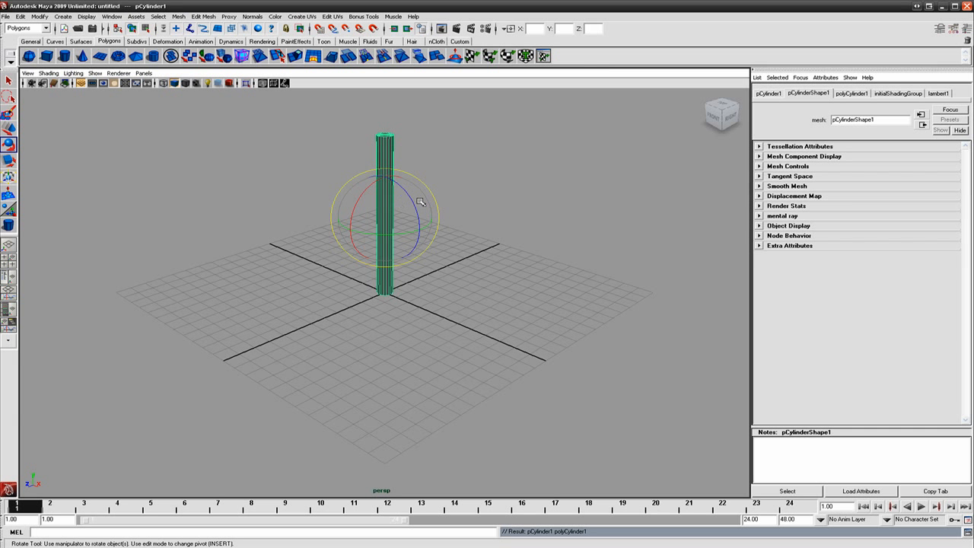
{"action": "left_click_drag", "start_coordinate": [418, 201], "coordinate": [441, 257]}
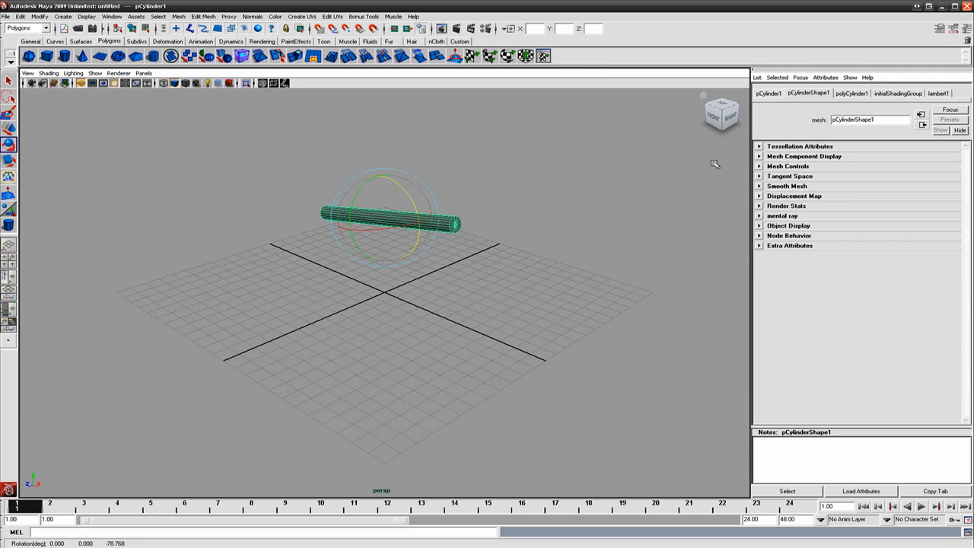
{"action": "key", "text": "ctrl+a"}
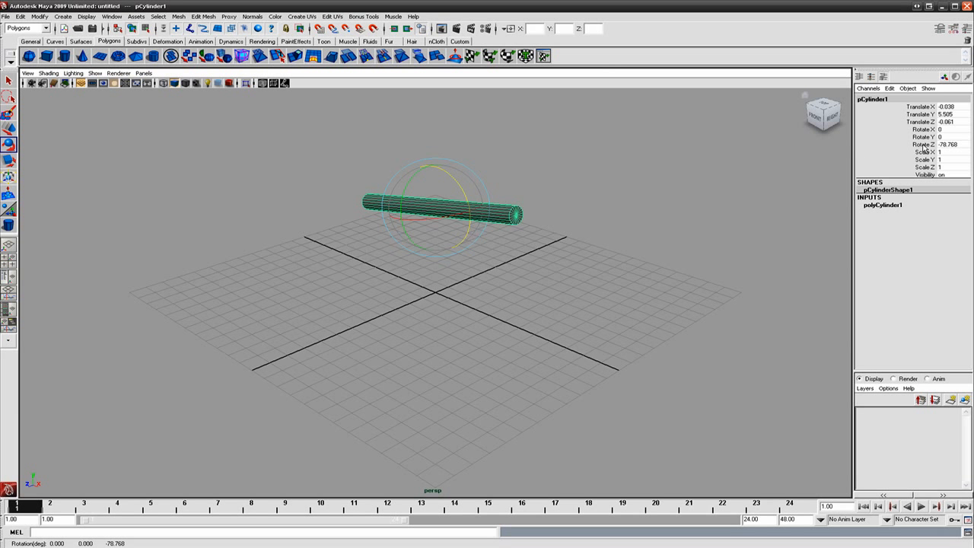
{"action": "left_click", "coordinate": [921, 145]}
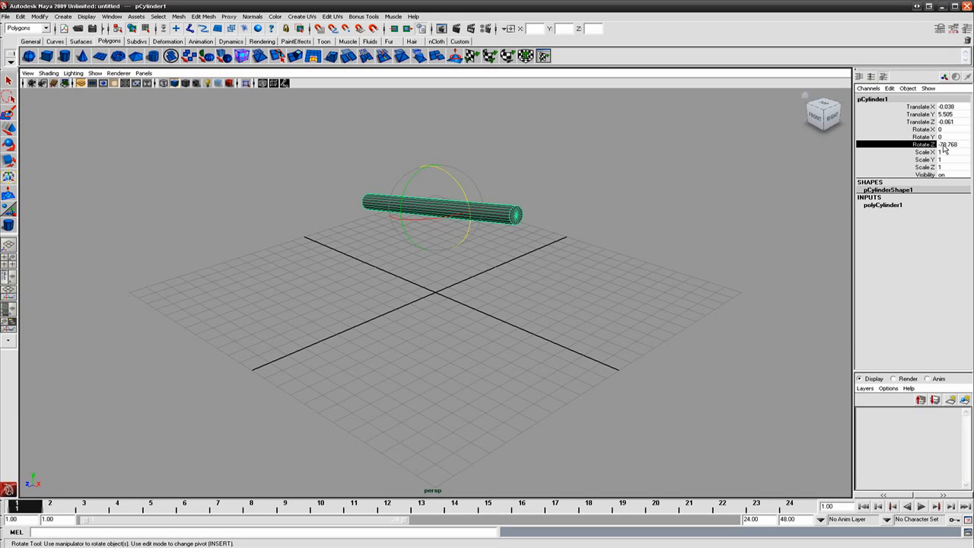
{"action": "double_click", "coordinate": [943, 144]}
{"action": "type", "text": "90"}
{"action": "key", "text": "Return"}
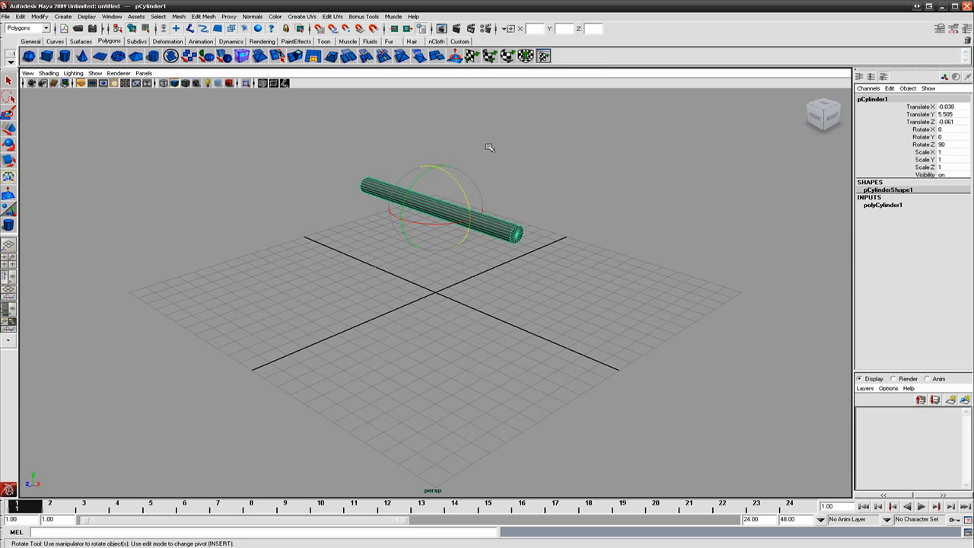
{"action": "key", "text": "w"}
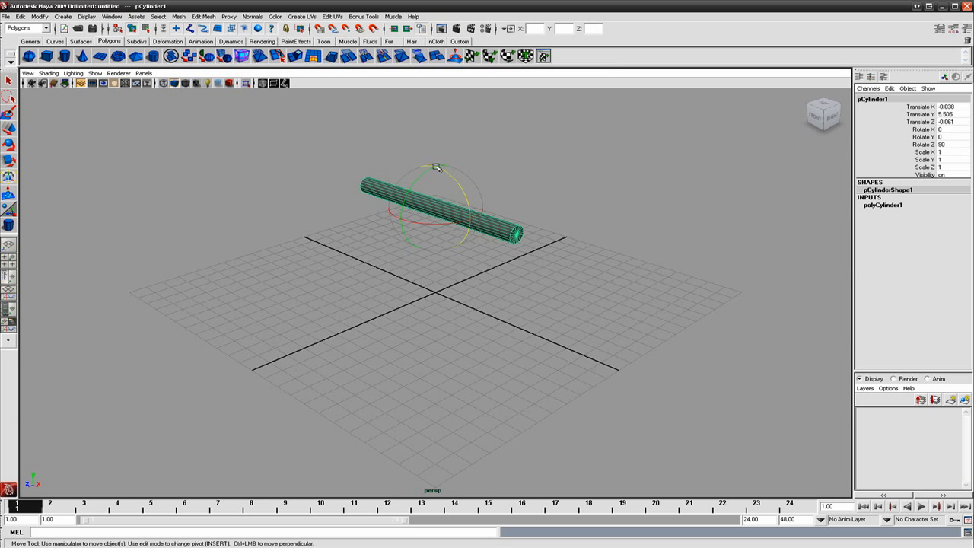
{"action": "left_click_drag", "start_coordinate": [436, 176], "coordinate": [430, 263]}
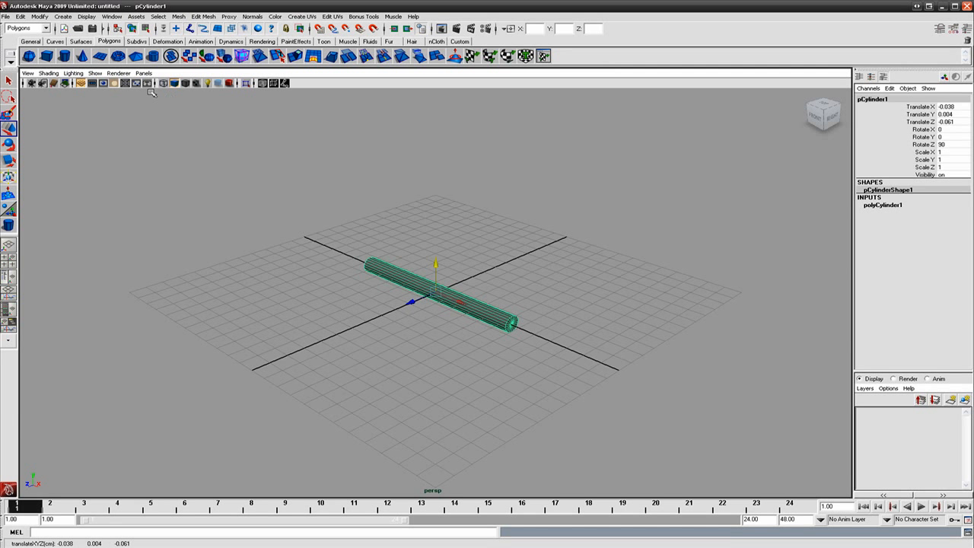
Step: Create a polygon sphere at the cylinder's end on the negative X side, around X -7
{"action": "left_click", "coordinate": [29, 57]}
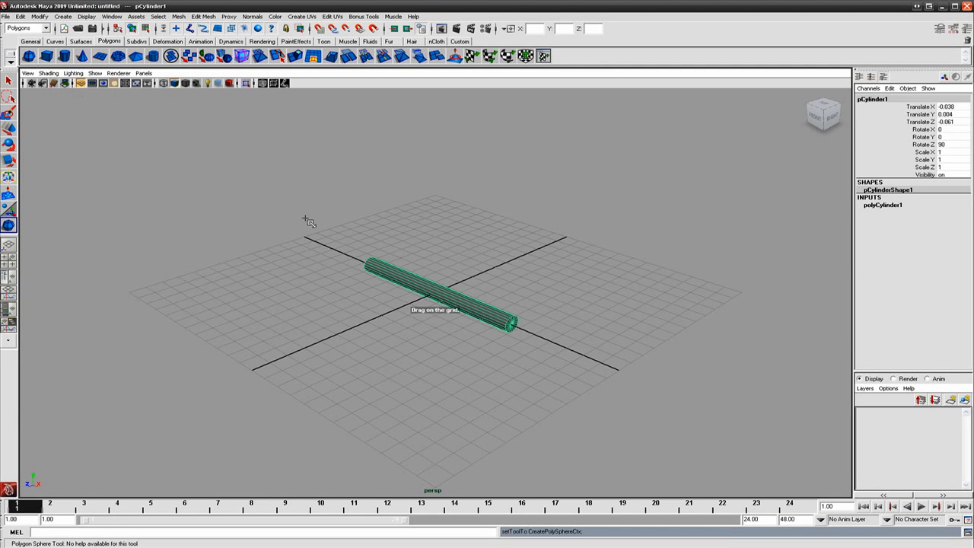
{"action": "left_click_drag", "start_coordinate": [354, 262], "coordinate": [369, 275]}
{"action": "left_click", "coordinate": [9, 81]}
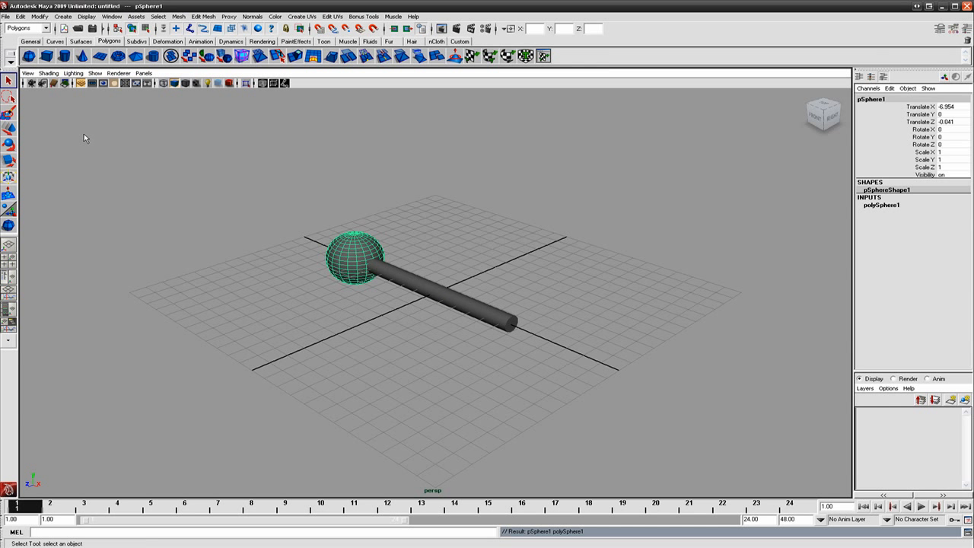
Step: Duplicate the sphere and move the copy along X to the cylinder's other end, at about 5.08
{"action": "key", "text": "ctrl+d"}
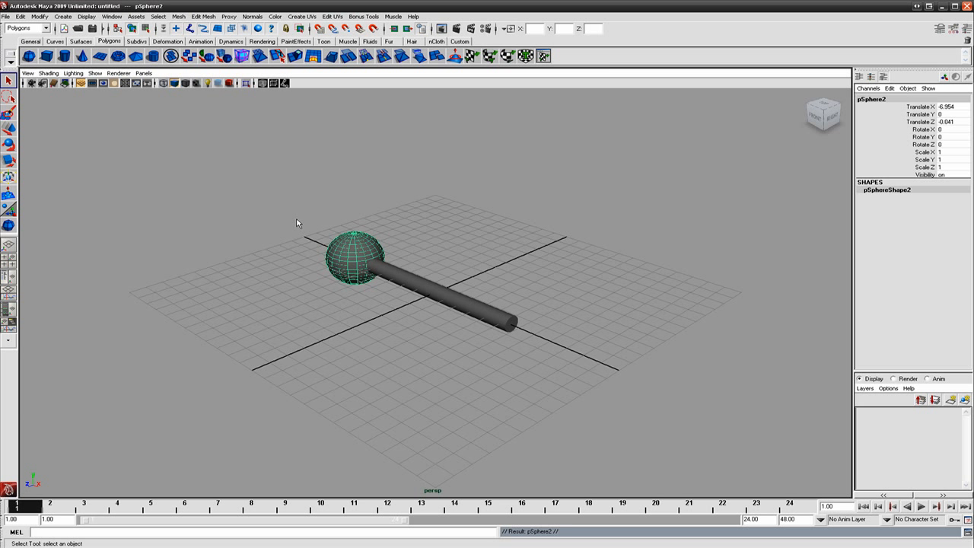
{"action": "key", "text": "w"}
{"action": "left_click_drag", "start_coordinate": [382, 271], "coordinate": [354, 243]}
Step: Select both spheres and the cylinder and combine them into one dumbbell mesh
{"action": "left_click_drag", "start_coordinate": [218, 158], "coordinate": [648, 400]}
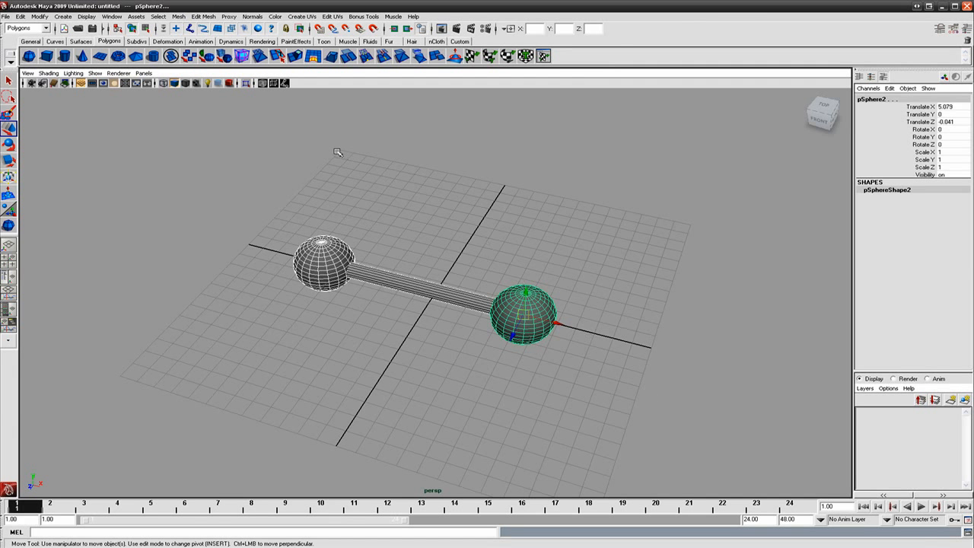
{"action": "left_click", "coordinate": [177, 16]}
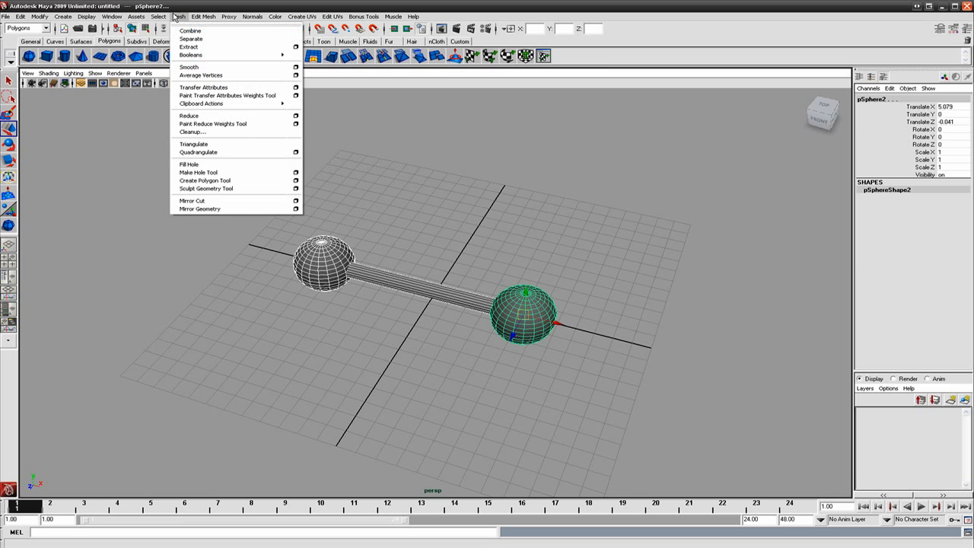
{"action": "left_click", "coordinate": [188, 31]}
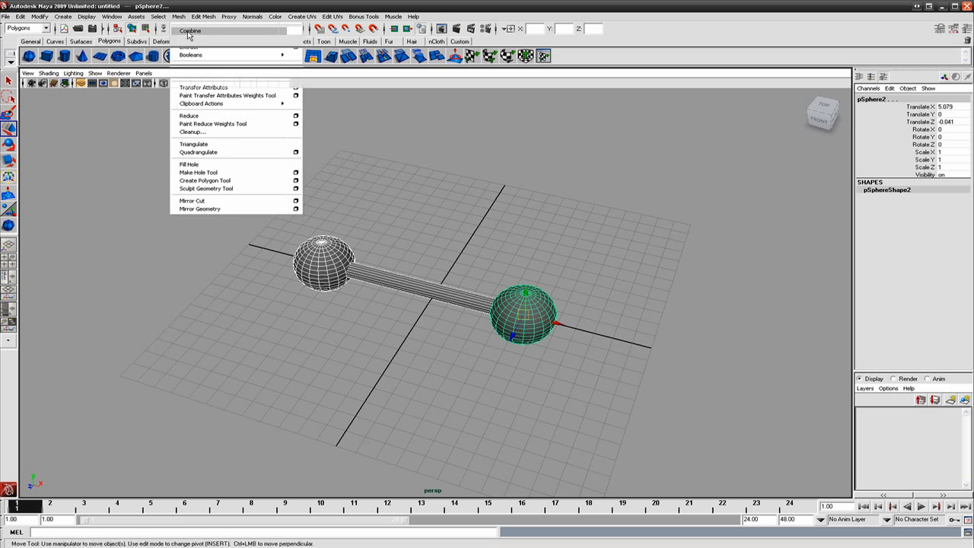
{"action": "left_click", "coordinate": [417, 226]}
{"action": "left_click", "coordinate": [429, 291]}
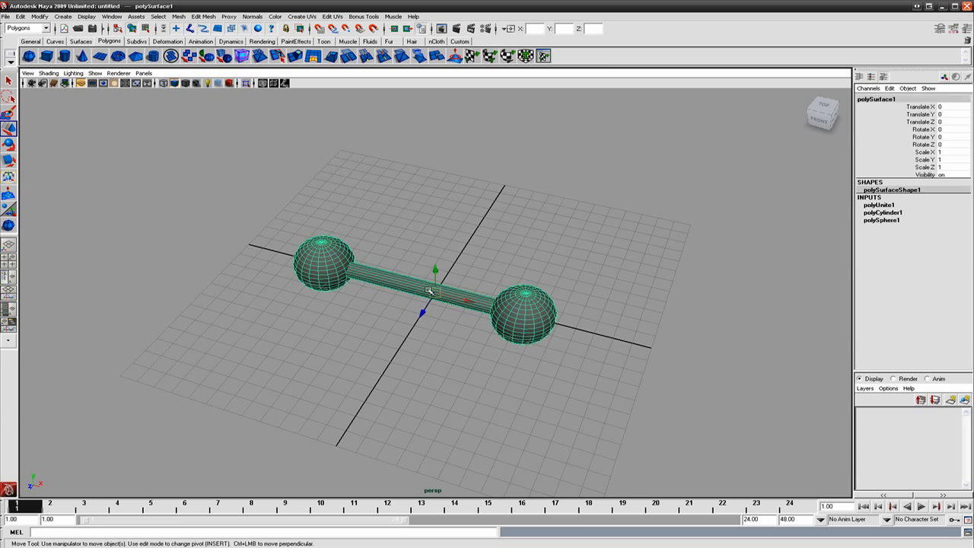
Step: Delete the construction history of the combined dumbbell mesh
{"action": "left_click_drag", "start_coordinate": [458, 244], "coordinate": [479, 235], "text": "alt"}
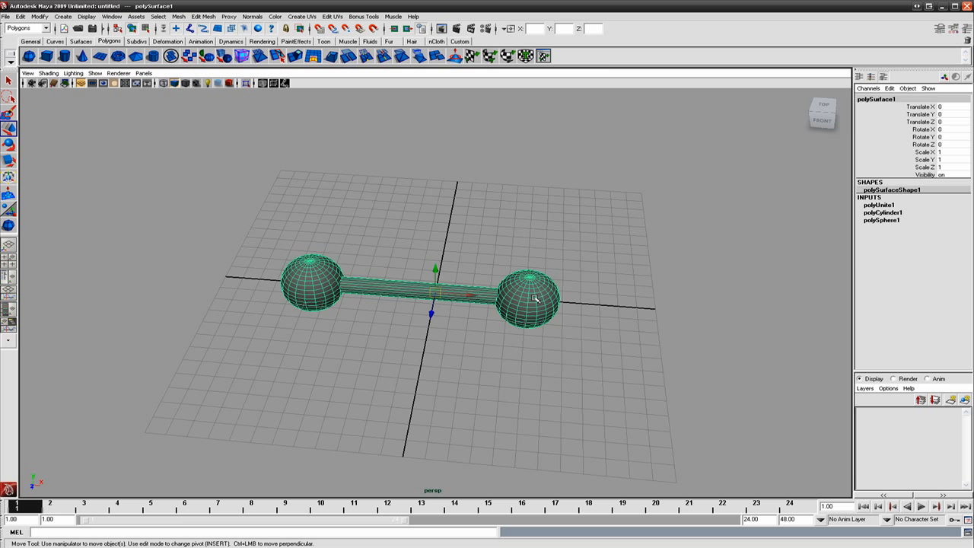
{"action": "left_click", "coordinate": [876, 213]}
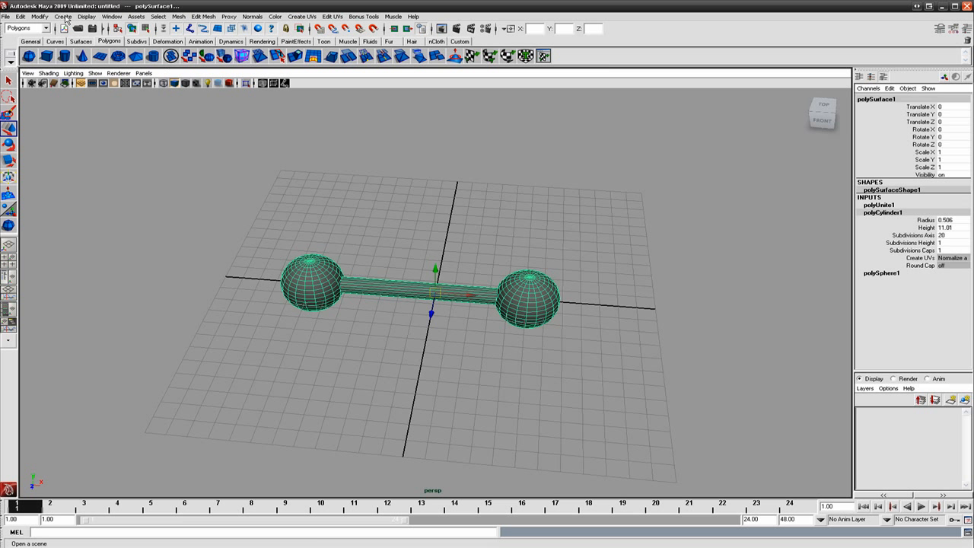
{"action": "left_click", "coordinate": [22, 17]}
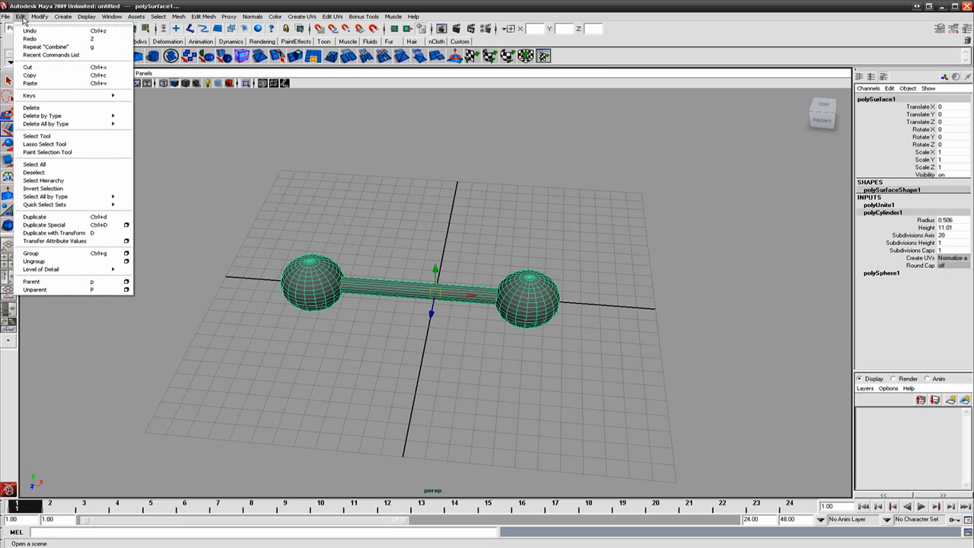
{"action": "mouse_move", "coordinate": [47, 17]}
{"action": "mouse_move", "coordinate": [44, 118]}
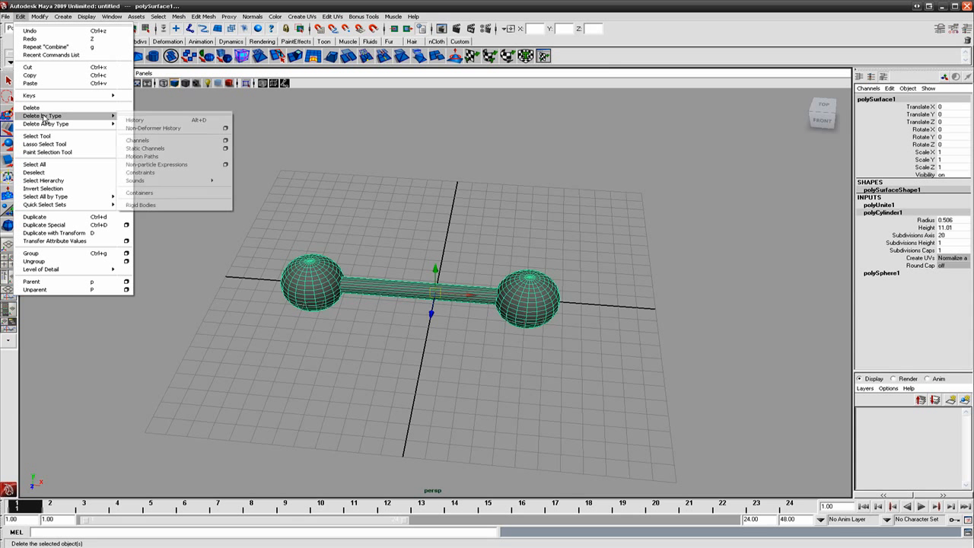
{"action": "left_click", "coordinate": [151, 121]}
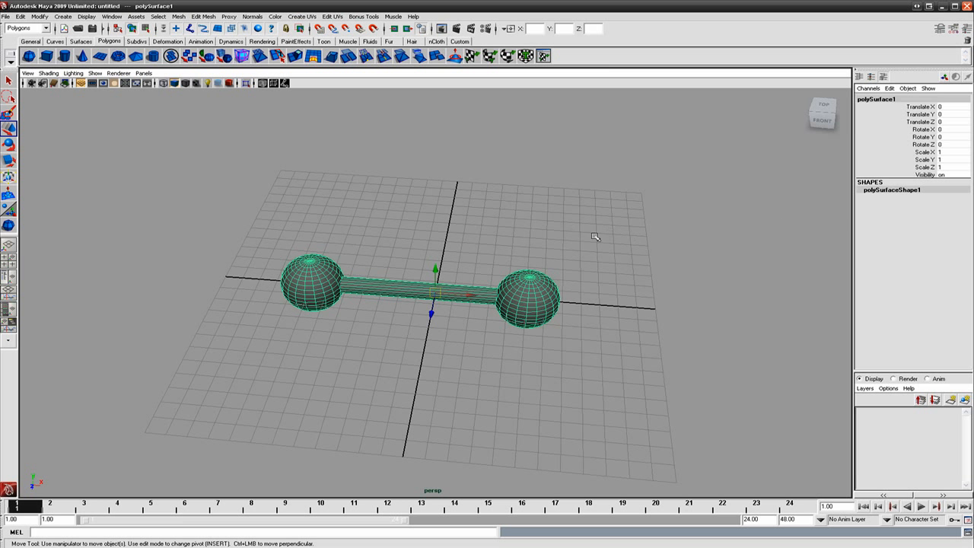
Step: Set the end of the animation's playback range to frame 50
{"action": "scroll", "coordinate": [585, 259], "scroll_direction": "down", "scroll_amount": 3}
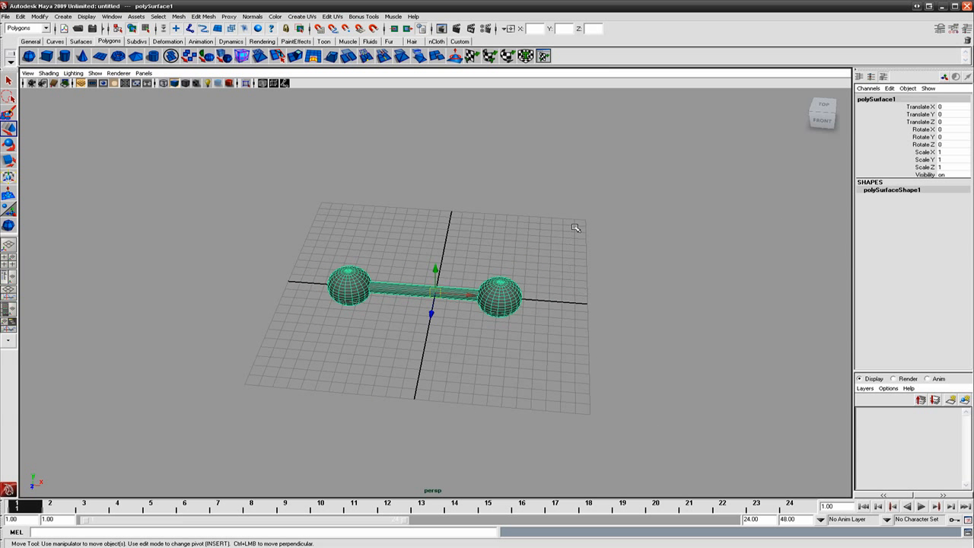
{"action": "left_click_drag", "start_coordinate": [578, 308], "coordinate": [550, 263], "text": "alt"}
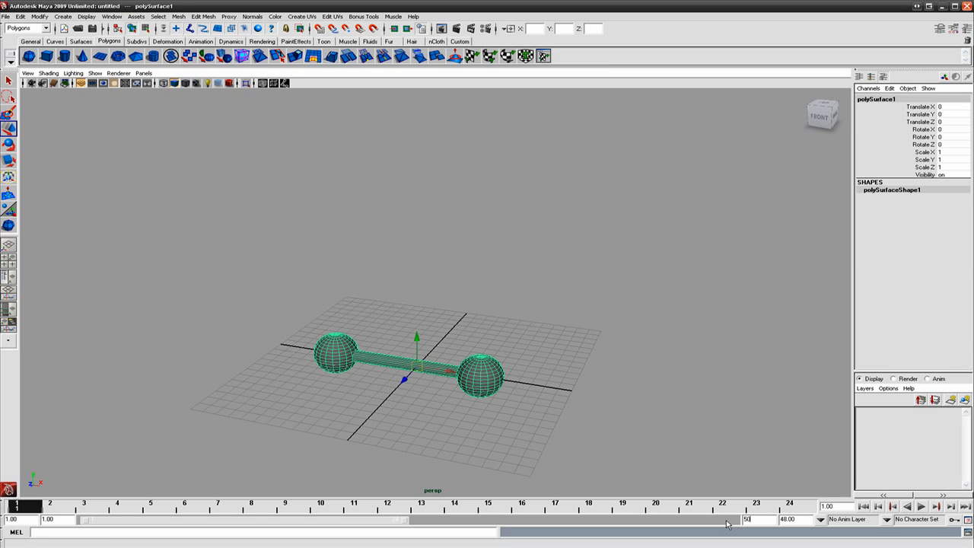
{"action": "key", "text": "Return"}
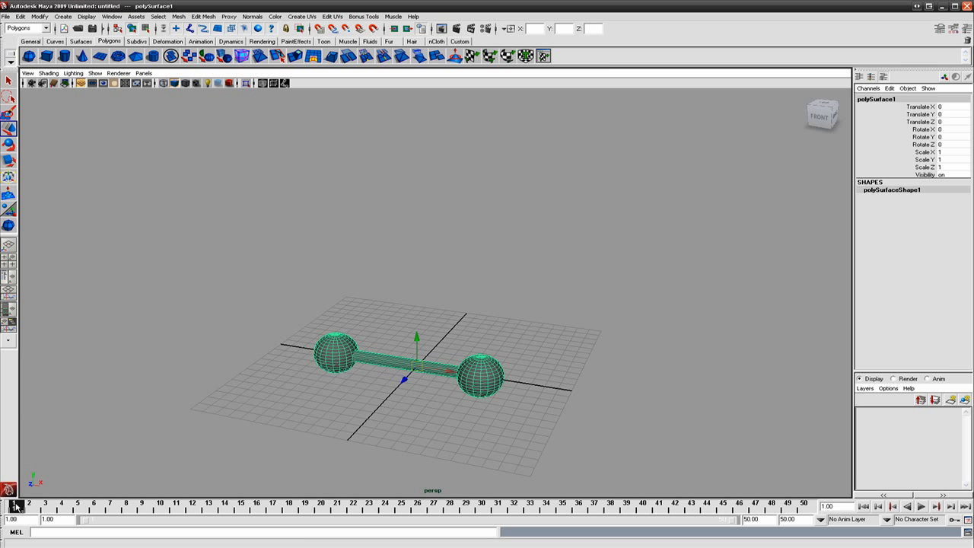
Step: Key the dumbbell's translation at frame 1 and raise it to about 21.3 in Y at frame 50
{"action": "key", "text": "shift+w"}
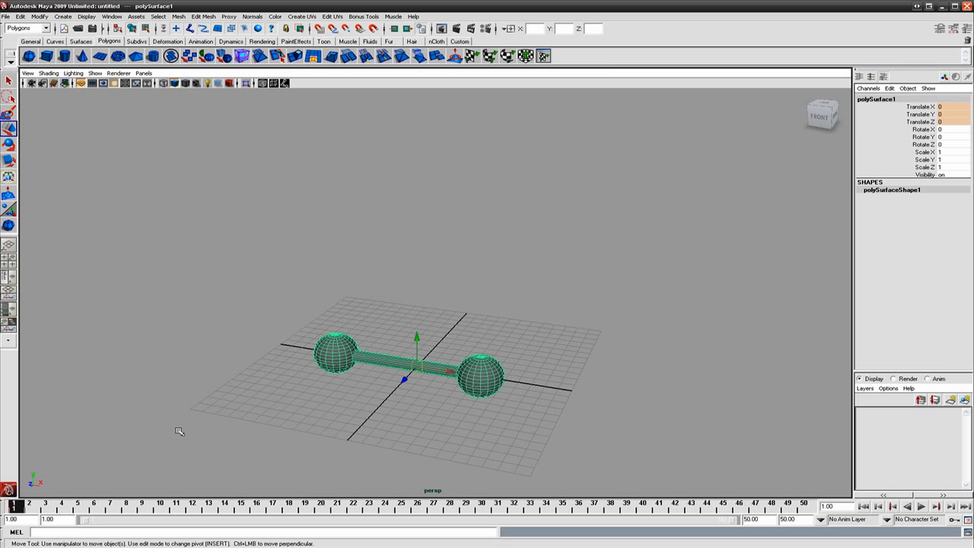
{"action": "left_click_drag", "start_coordinate": [336, 507], "coordinate": [814, 509]}
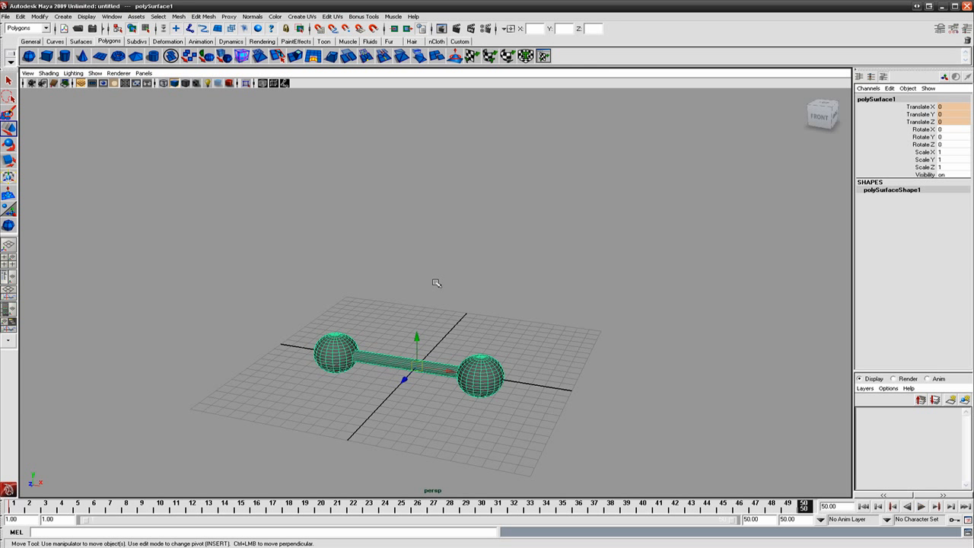
{"action": "left_click_drag", "start_coordinate": [416, 339], "coordinate": [434, 76]}
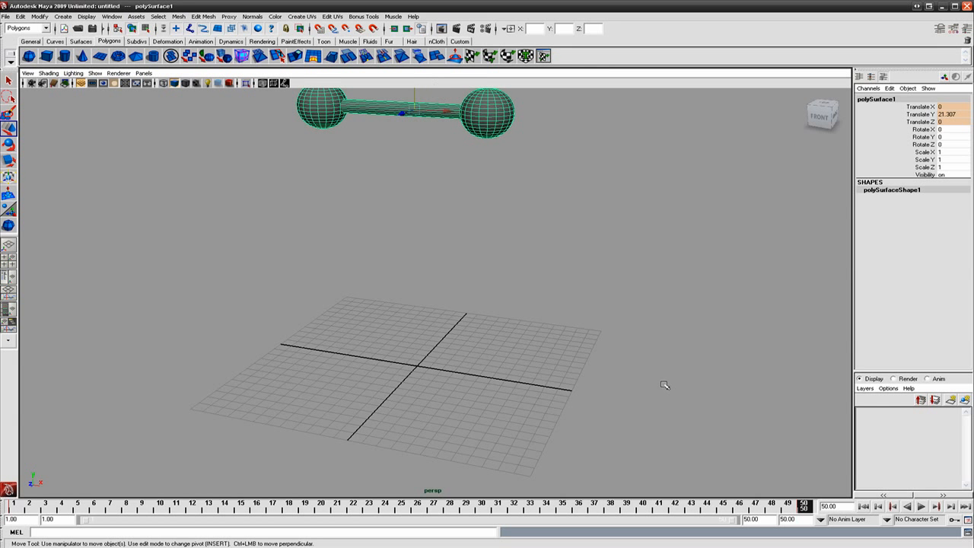
Step: Key the dumbbell's rotation at frame 1 and play the animation through to frame 50
{"action": "mouse_move", "coordinate": [801, 506]}
{"action": "left_mouse_down"}
{"action": "mouse_move", "coordinate": [14, 509]}
{"action": "mouse_move", "coordinate": [816, 516]}
{"action": "left_mouse_up"}
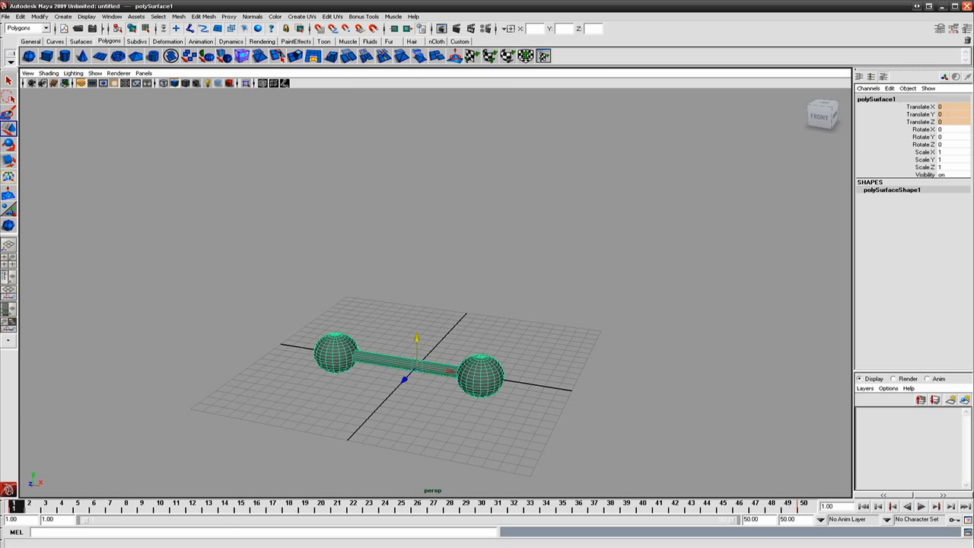
{"action": "key", "text": "shift+e"}
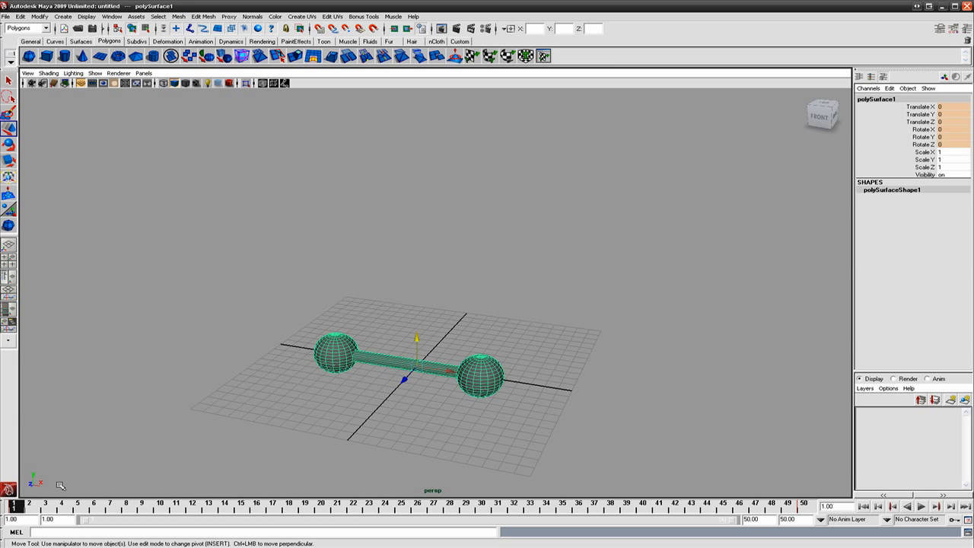
{"action": "key", "text": "alt+v"}
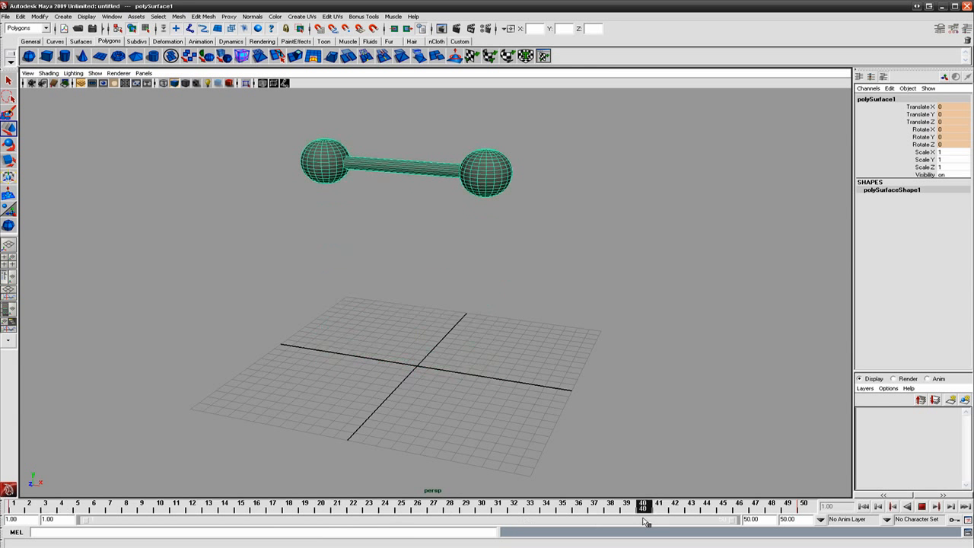
{"action": "key", "text": "alt+v"}
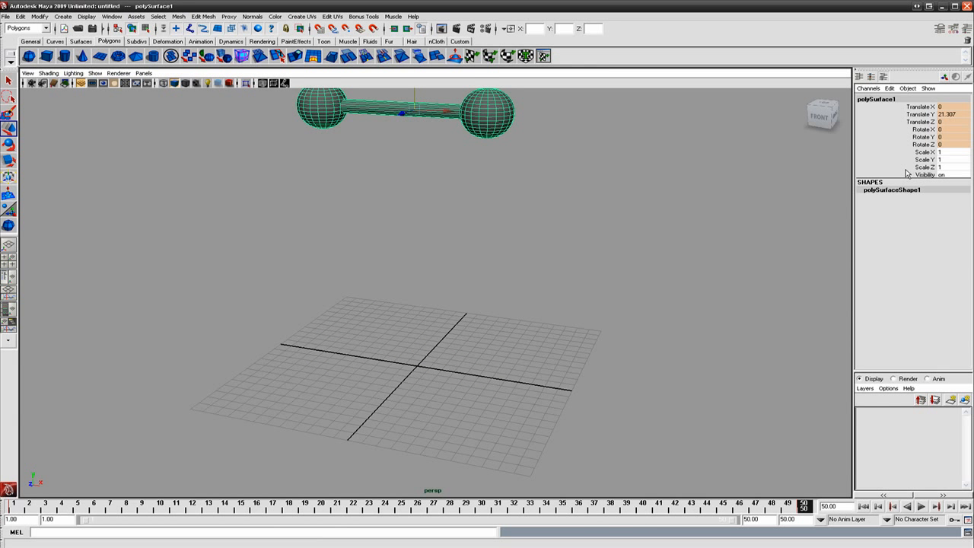
Step: Key the dumbbell's Y rotation at 360 on frame 50, play the animation, and return to frame 1
{"action": "left_click", "coordinate": [923, 137]}
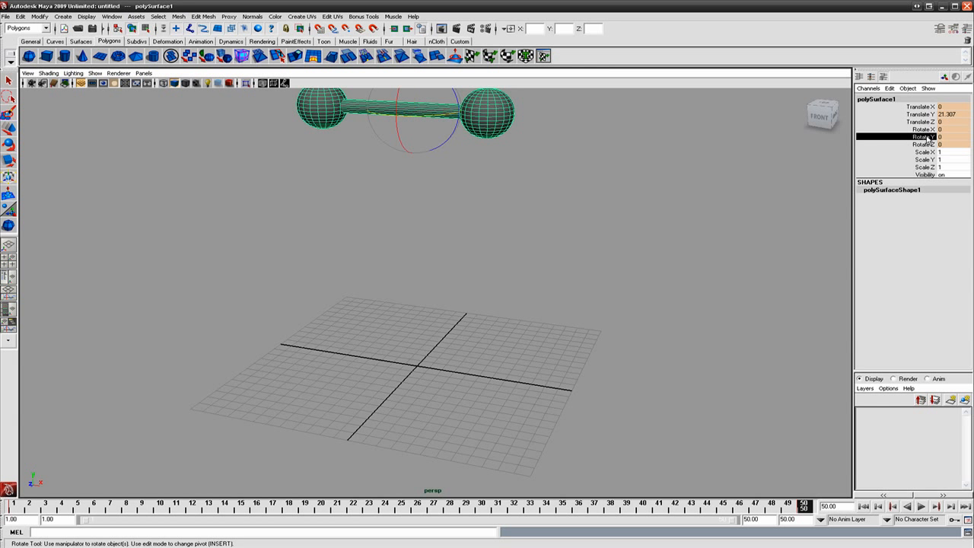
{"action": "left_click", "coordinate": [942, 136]}
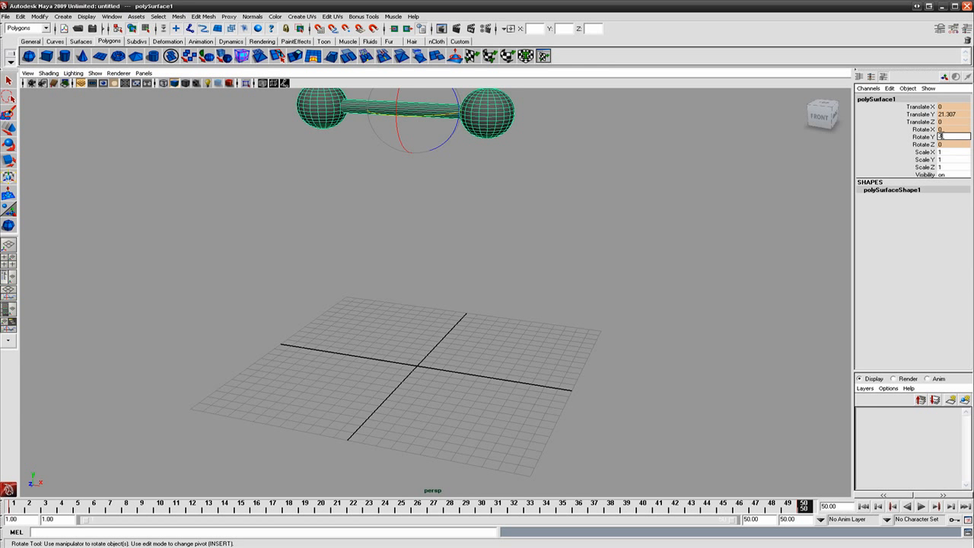
{"action": "key", "text": "Return"}
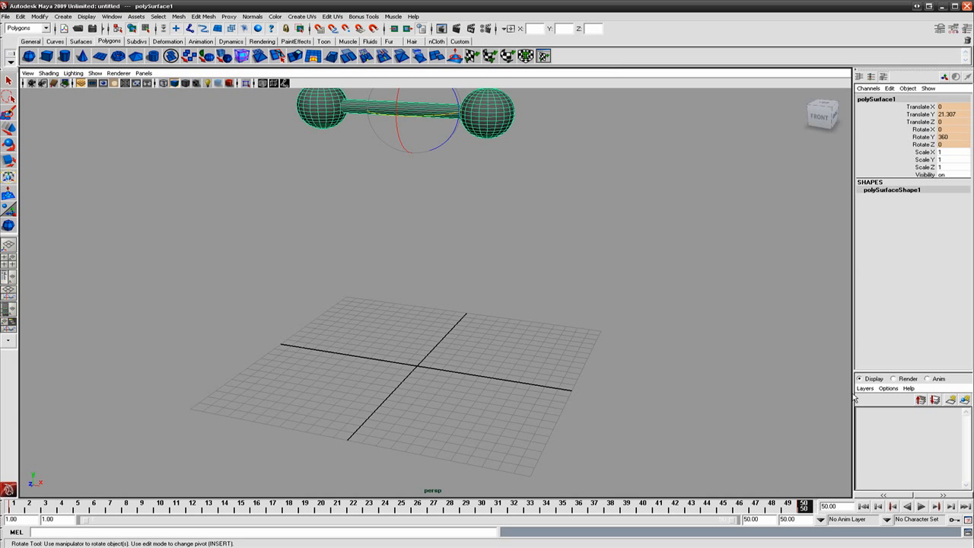
{"action": "left_click", "coordinate": [931, 138]}
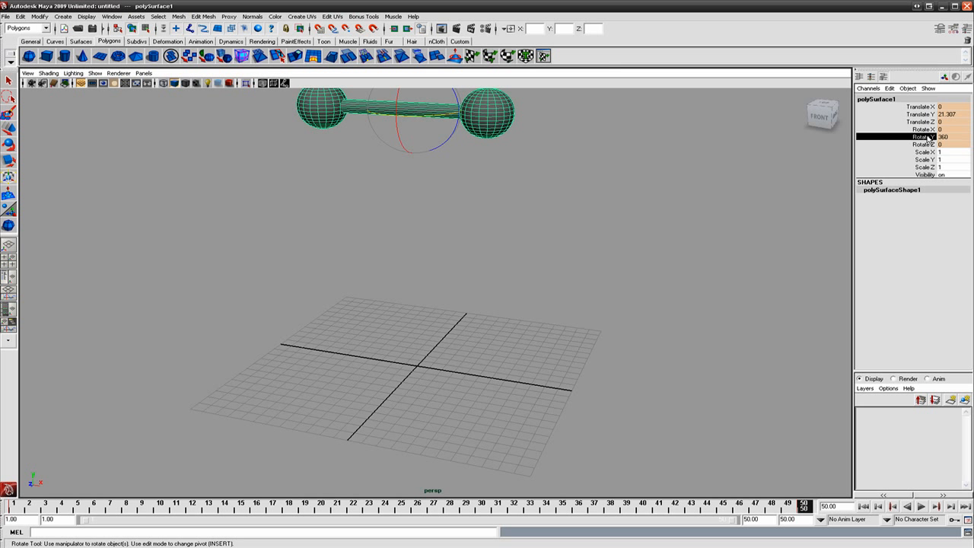
{"action": "right_click", "coordinate": [926, 137]}
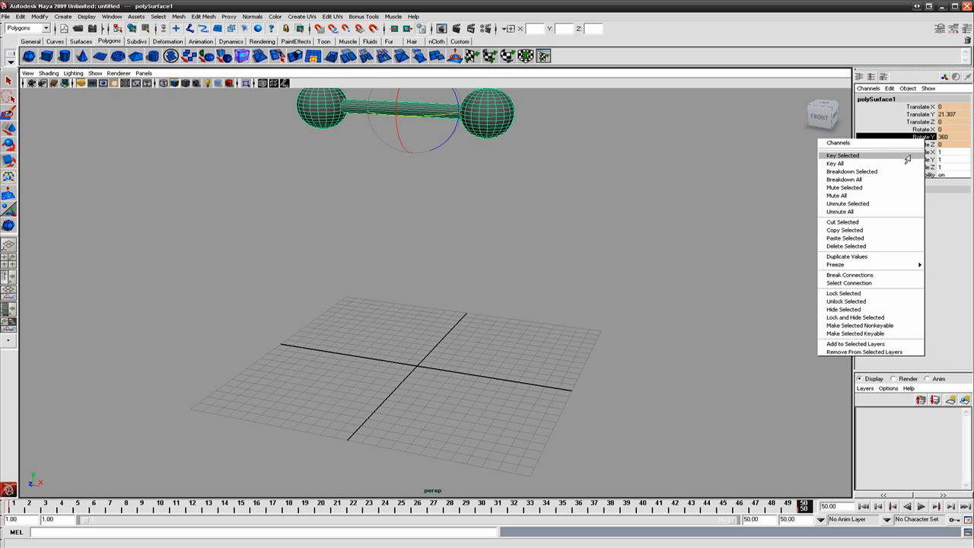
{"action": "left_click", "coordinate": [875, 156]}
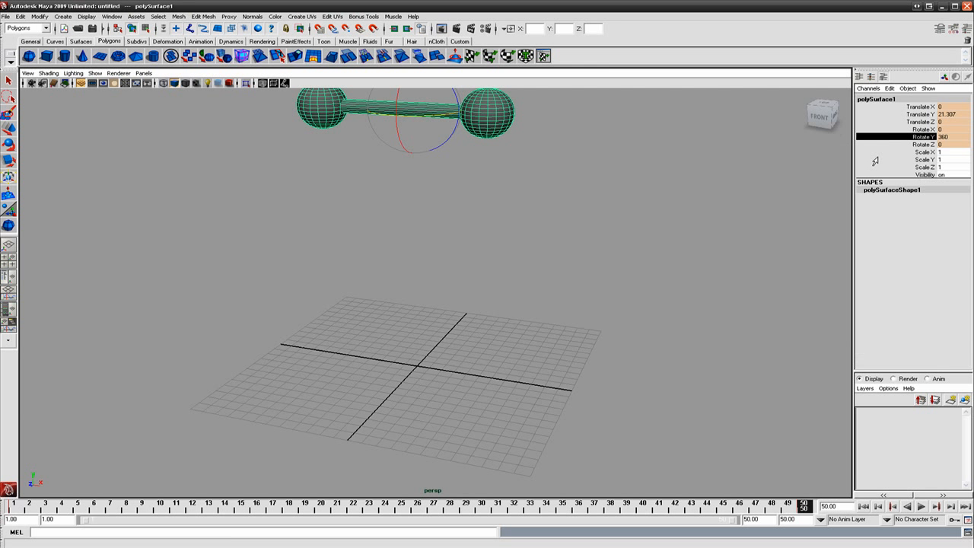
{"action": "key", "text": "alt+v"}
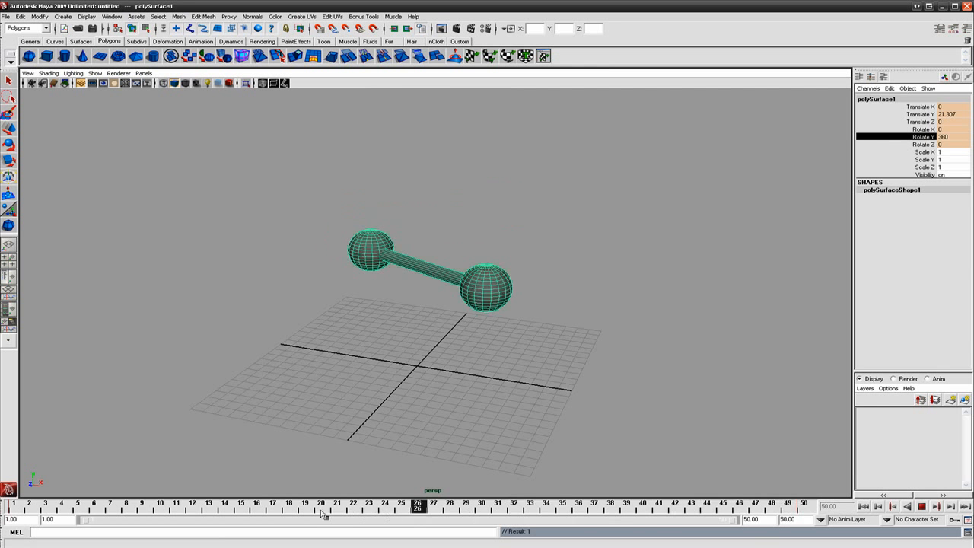
{"action": "key", "text": "alt+v"}
{"action": "key", "text": "e"}
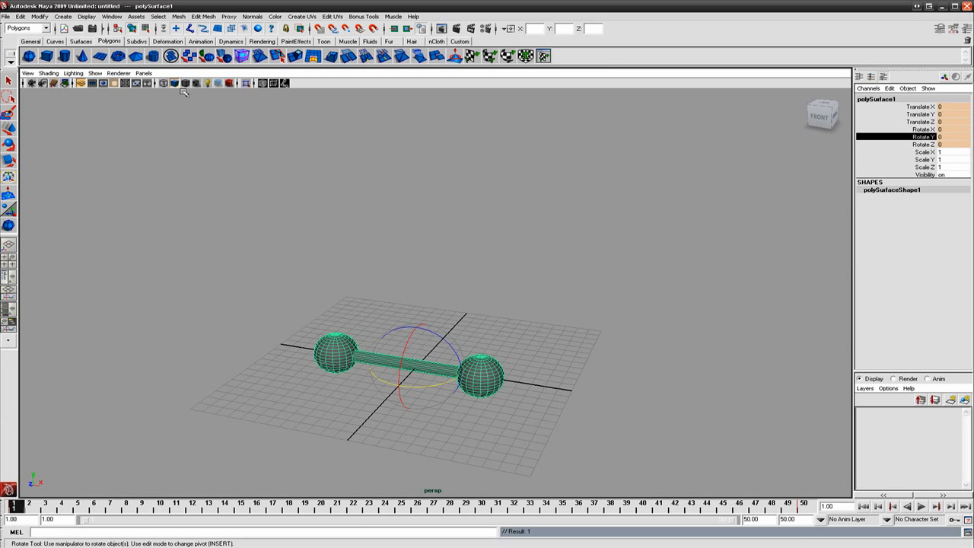
Step: Create an animation snapshot of the dumbbell over the Time Slider range with an increment of 4 and Fast update
{"action": "left_click", "coordinate": [45, 28]}
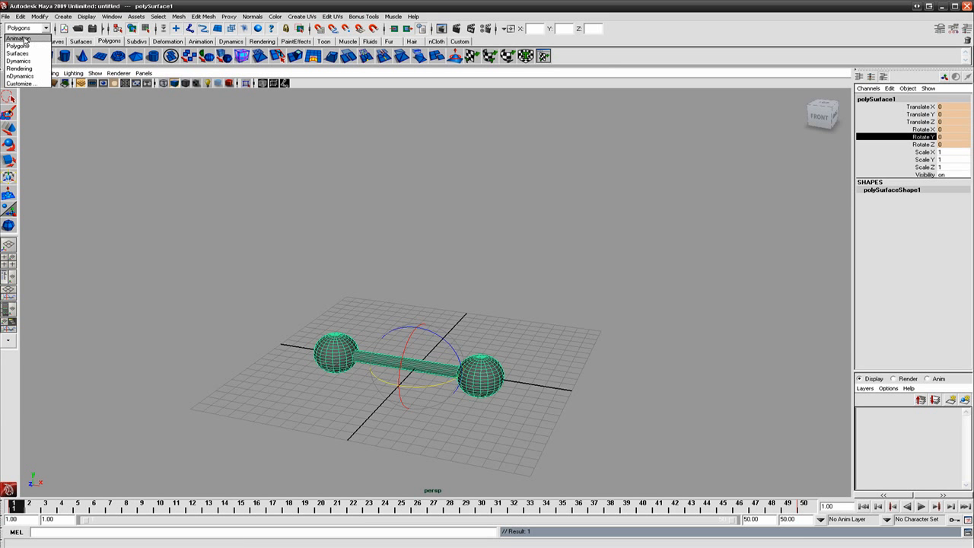
{"action": "left_click", "coordinate": [18, 38]}
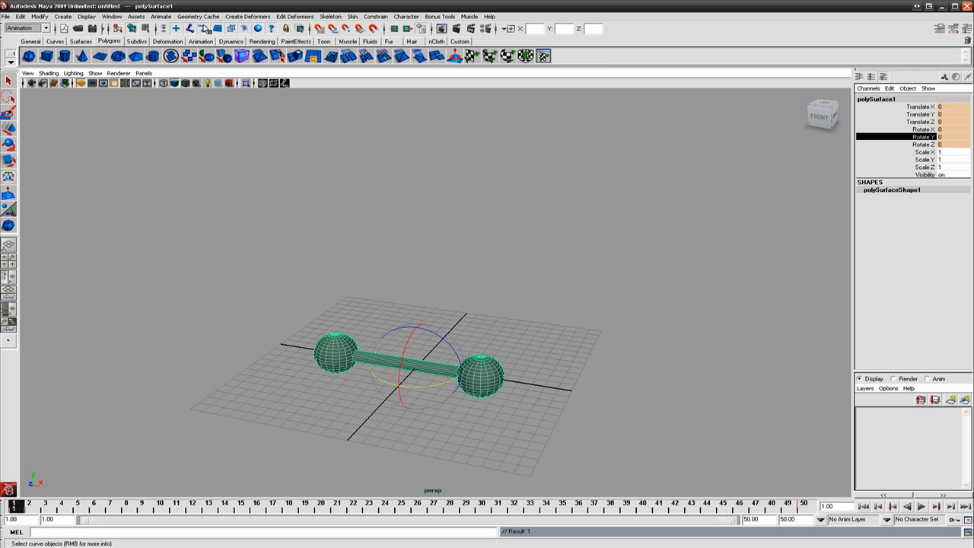
{"action": "left_click", "coordinate": [160, 17]}
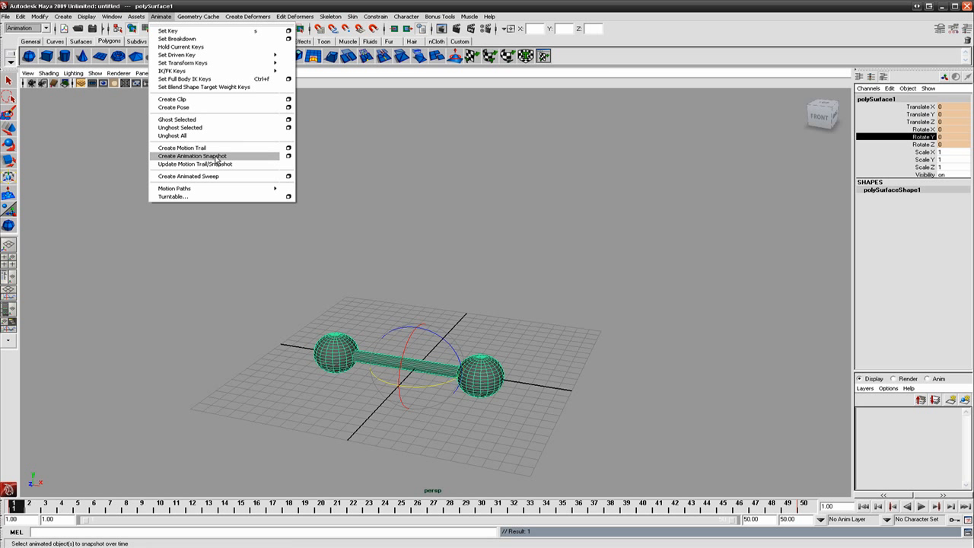
{"action": "left_click", "coordinate": [288, 156]}
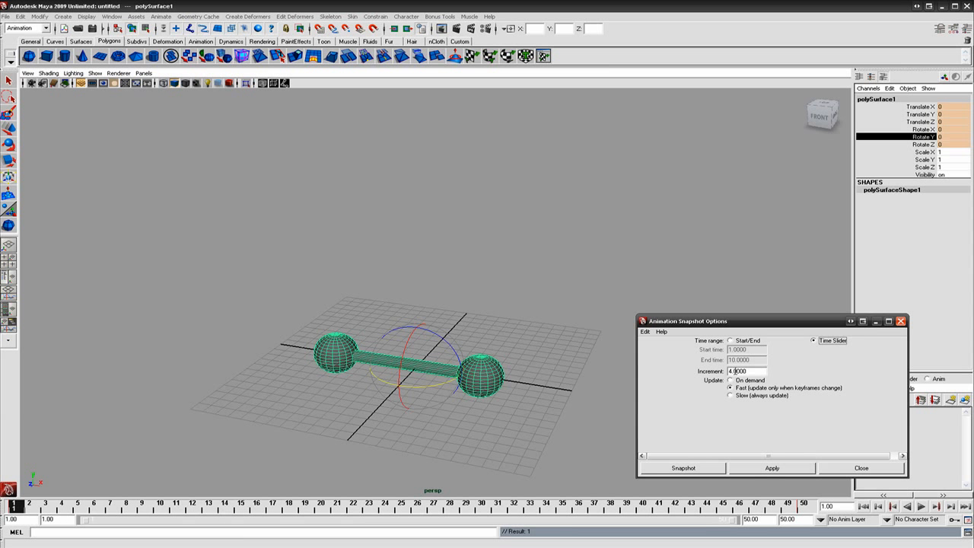
{"action": "left_click", "coordinate": [758, 370]}
{"action": "type", "text": "4"}
{"action": "left_click", "coordinate": [684, 468]}
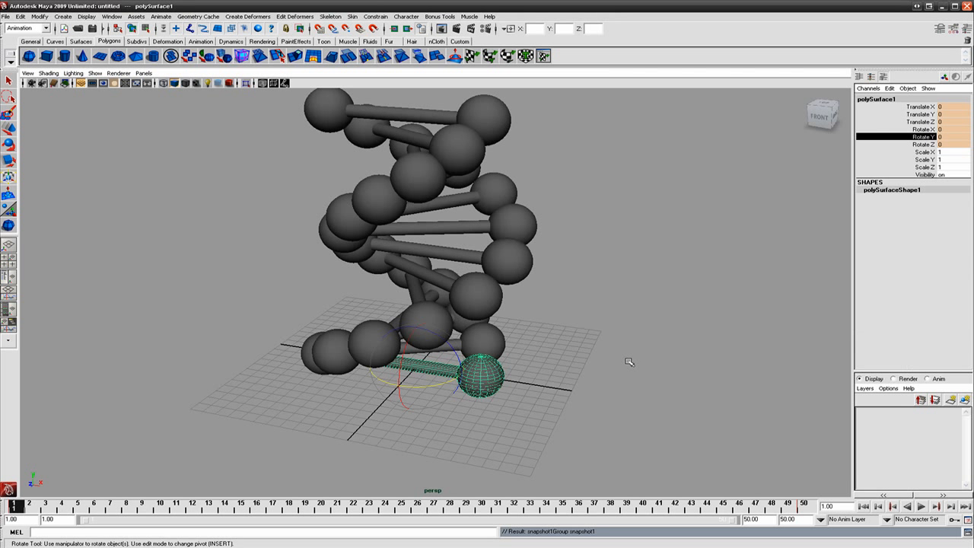
{"action": "left_click_drag", "start_coordinate": [636, 328], "coordinate": [678, 317], "text": "alt"}
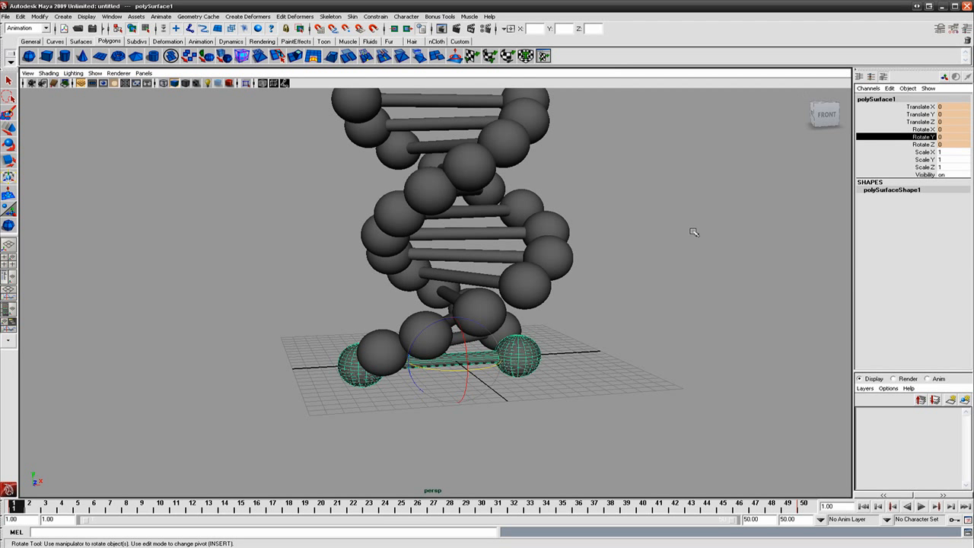
Step: Create an expression on the snapshot's Start Time: snapshot1.startTime = frame -20;
{"action": "key", "text": "ctrl+a"}
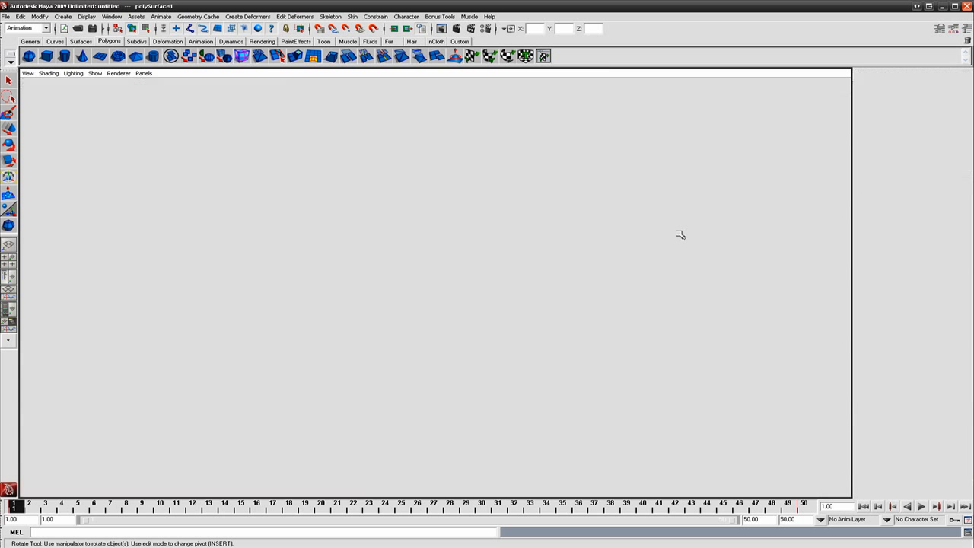
{"action": "key", "text": "w"}
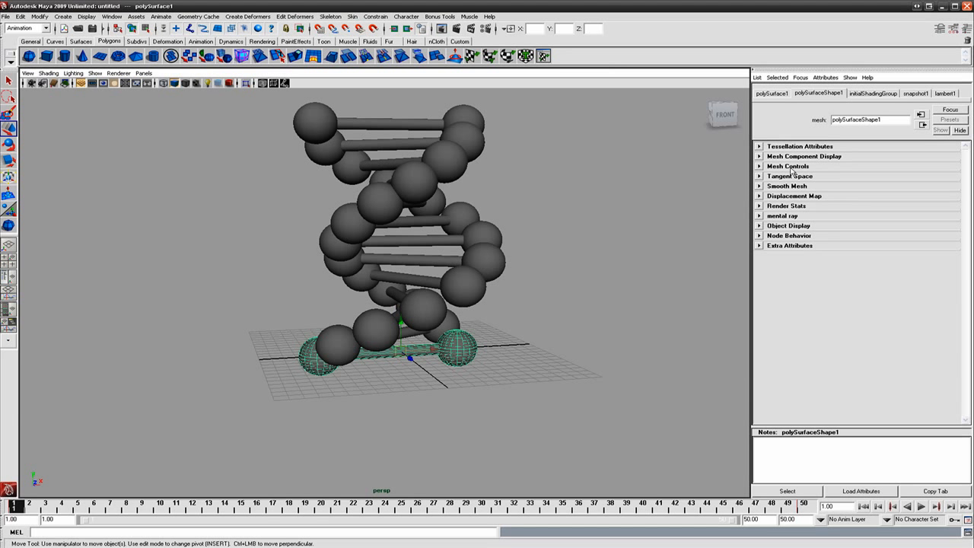
{"action": "left_click", "coordinate": [916, 94]}
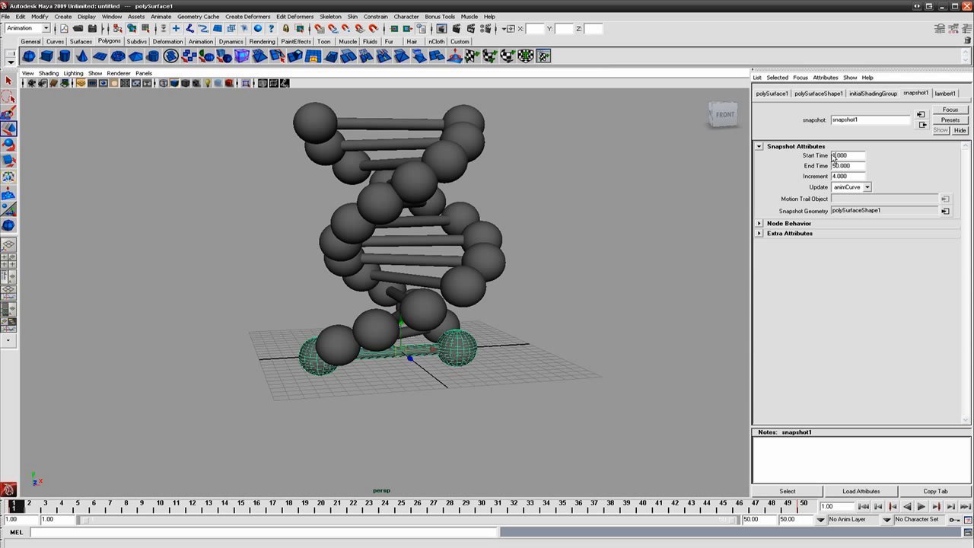
{"action": "right_click", "coordinate": [824, 159]}
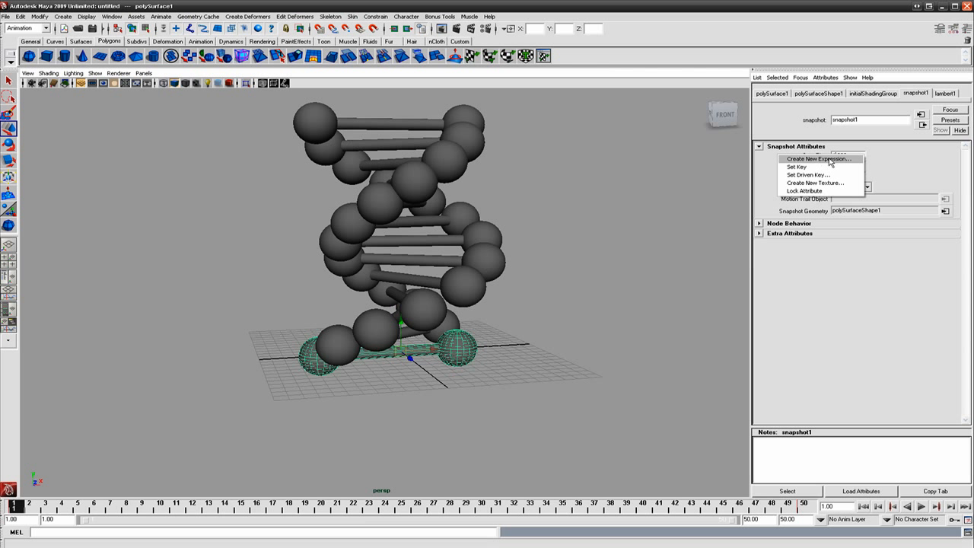
{"action": "left_click", "coordinate": [830, 159]}
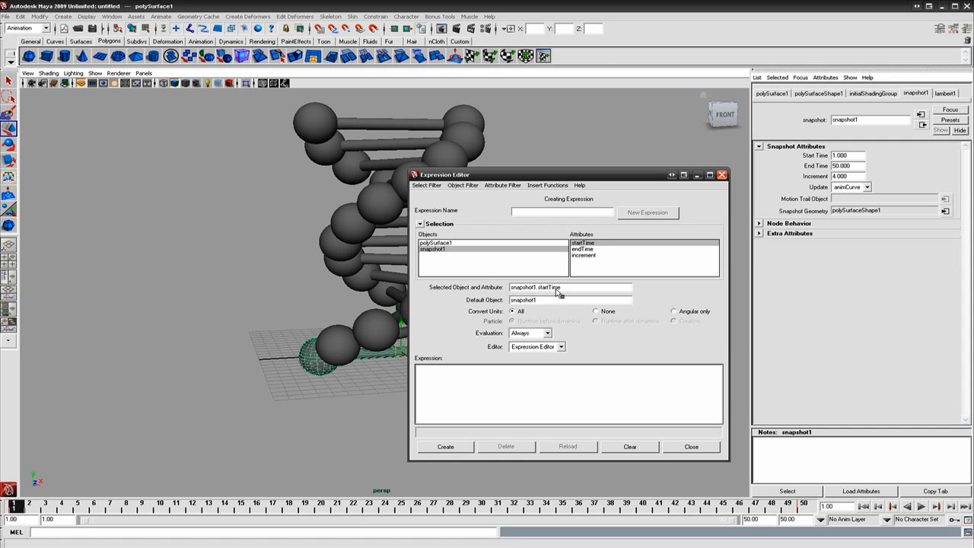
{"action": "left_click_drag", "start_coordinate": [570, 289], "coordinate": [504, 290]}
{"action": "key", "text": "ctrl+c"}
{"action": "left_click", "coordinate": [438, 375]}
{"action": "left_click", "coordinate": [434, 378]}
{"action": "key", "text": "ctrl+v"}
{"action": "type", "text": "= fram"}
{"action": "left_click", "coordinate": [444, 448]}
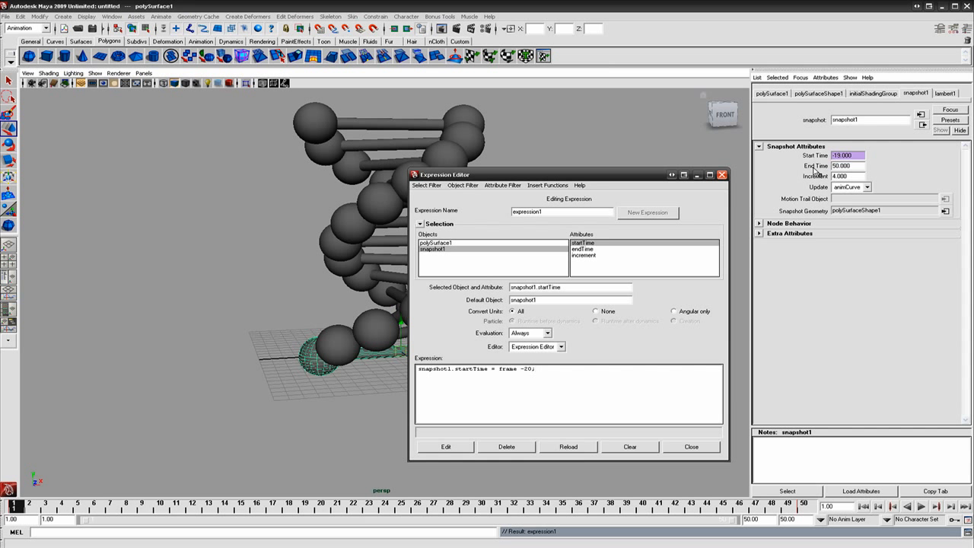
Step: Create an expression on the snapshot's End Time, snapshot1.endTime = frame; and close the Expression Editor
{"action": "left_click", "coordinate": [847, 167]}
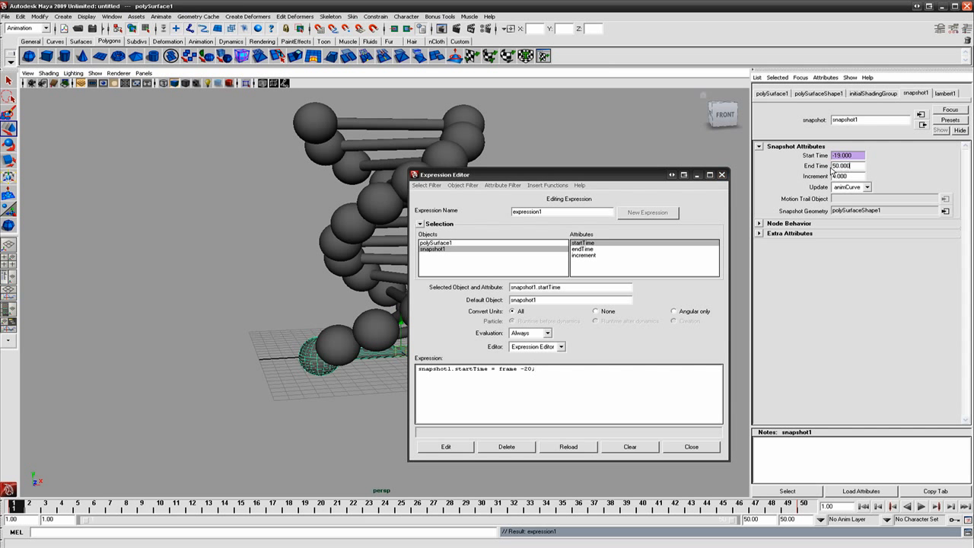
{"action": "right_click", "coordinate": [818, 169]}
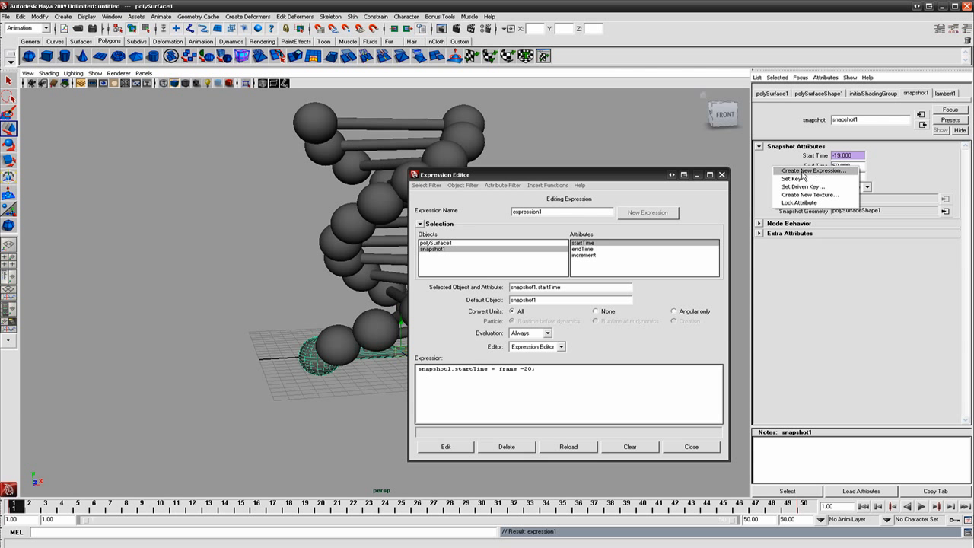
{"action": "left_click", "coordinate": [816, 172]}
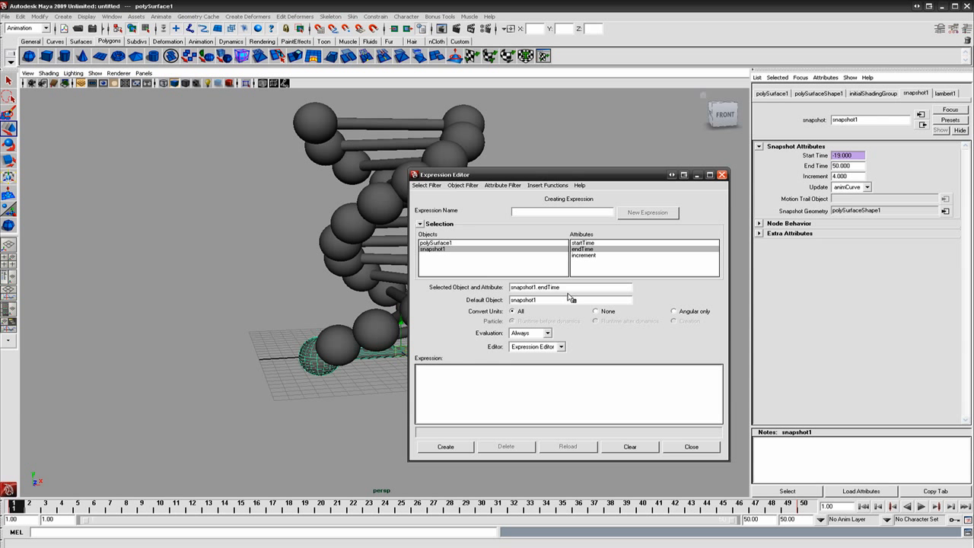
{"action": "left_click_drag", "start_coordinate": [572, 290], "coordinate": [506, 289]}
{"action": "key", "text": "ctrl+c"}
{"action": "left_click", "coordinate": [430, 380]}
{"action": "key", "text": "ctrl+v"}
{"action": "type", "text": "= frame"}
{"action": "left_click", "coordinate": [445, 447]}
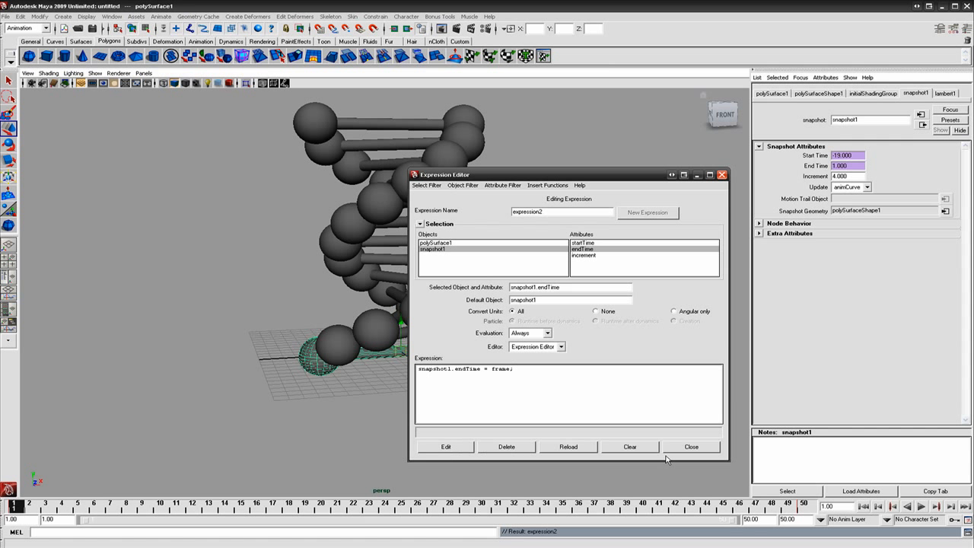
{"action": "left_click", "coordinate": [690, 446]}
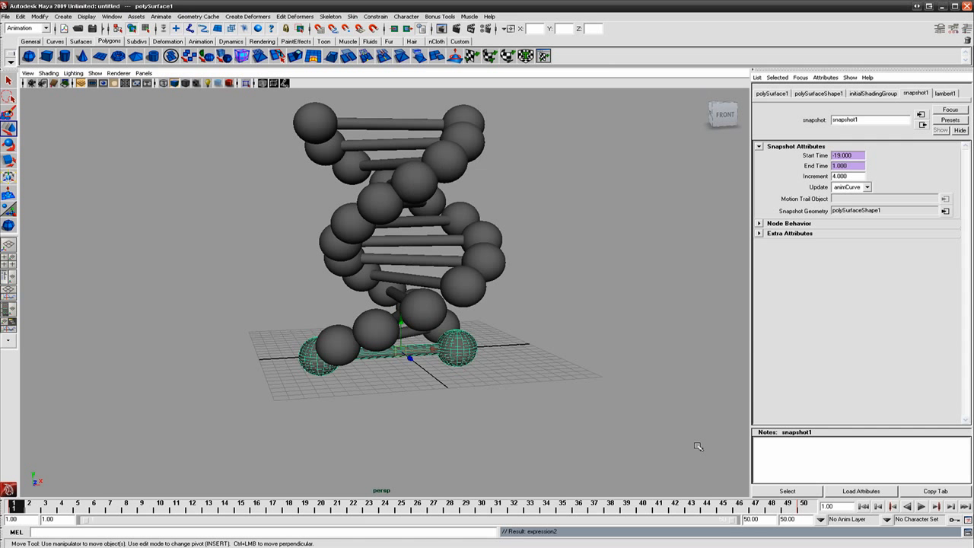
Step: Delete the snapshot copies stacked above the original dumbbell and play the animation, stopping it partway
{"action": "left_click_drag", "start_coordinate": [532, 324], "coordinate": [537, 304], "text": "alt"}
{"action": "left_click_drag", "start_coordinate": [257, 90], "coordinate": [538, 315]}
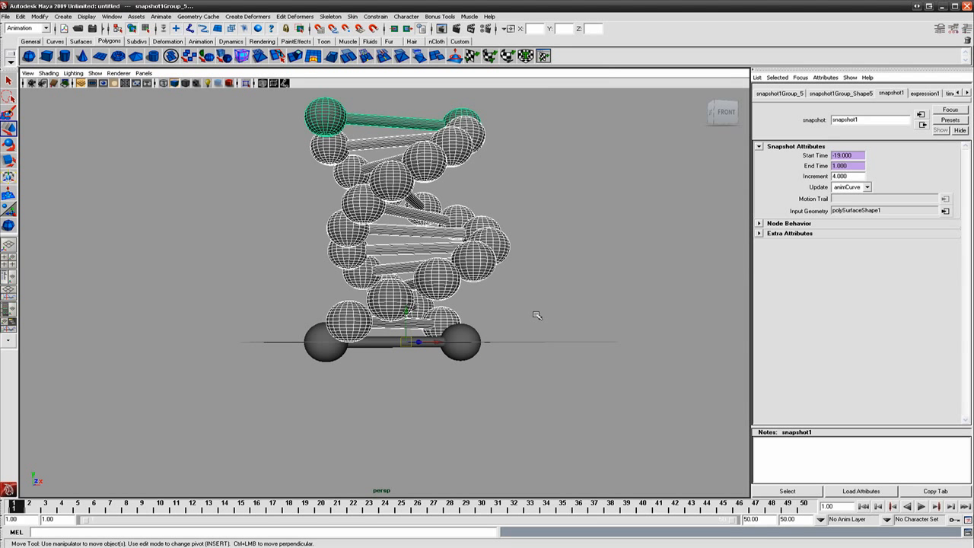
{"action": "key", "text": "Delete"}
{"action": "left_click_drag", "start_coordinate": [459, 321], "coordinate": [479, 311], "text": "alt"}
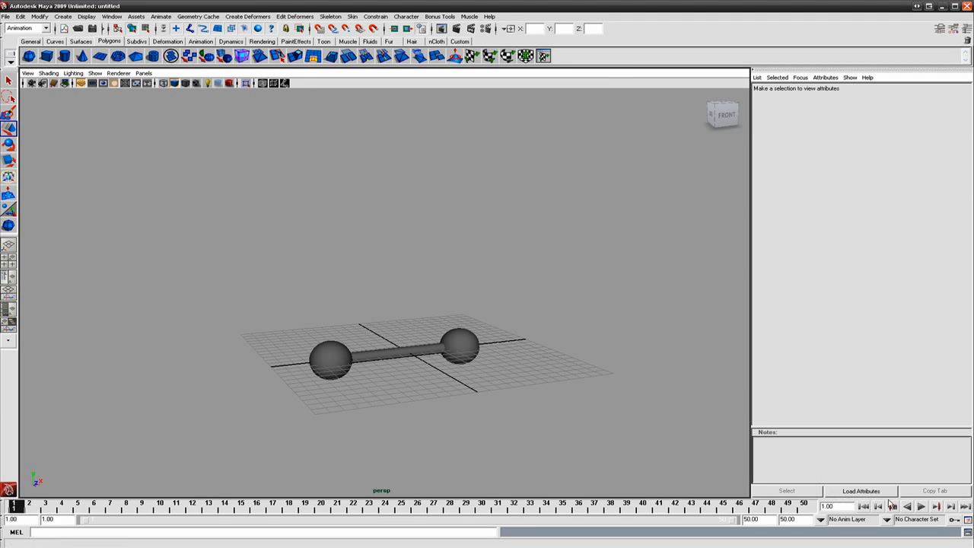
{"action": "left_click", "coordinate": [921, 505]}
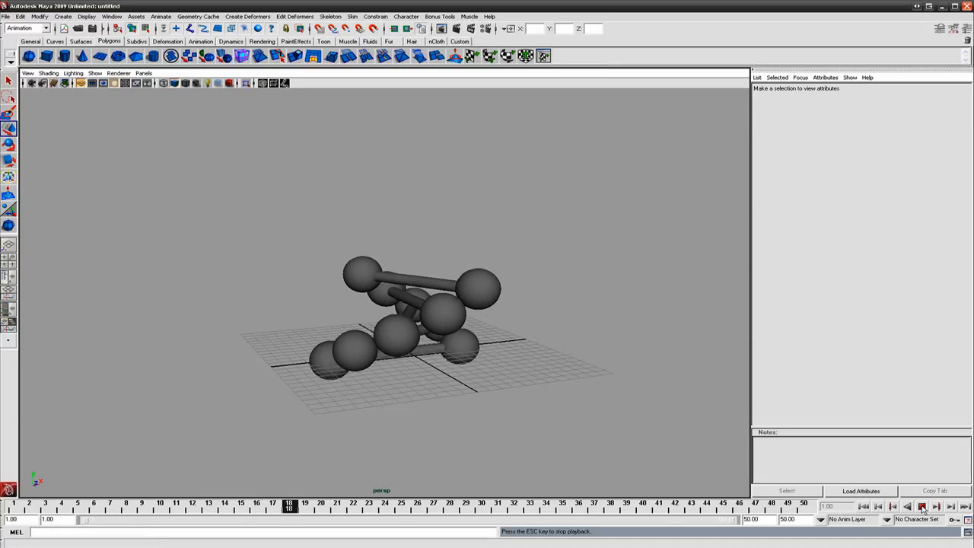
{"action": "left_click", "coordinate": [922, 507]}
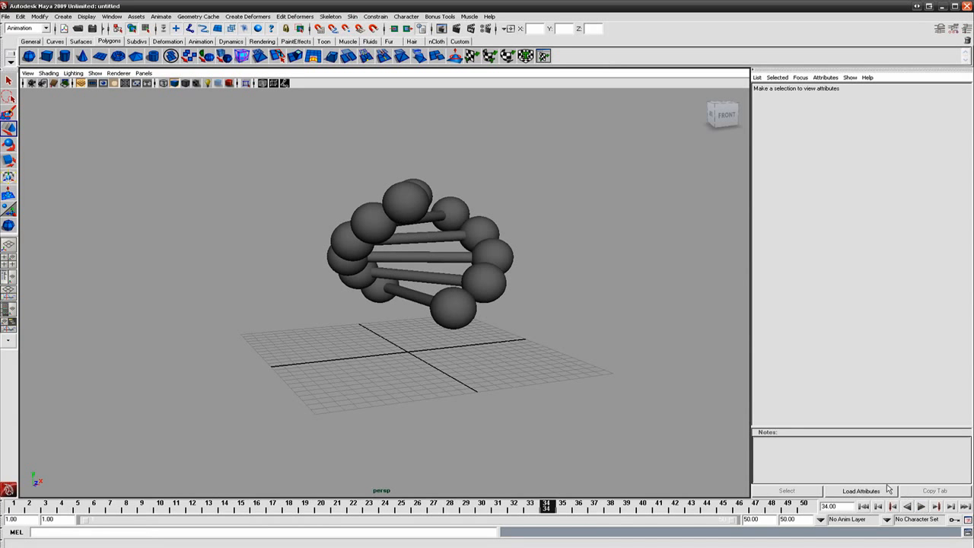